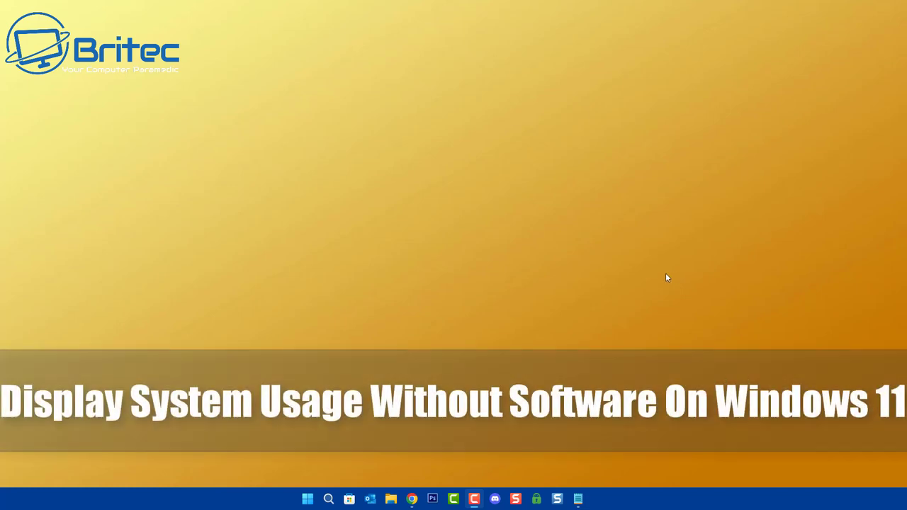
Step: Launch Task Manager from the Start button's right-click (Win+X) menu
right_click(306, 496)
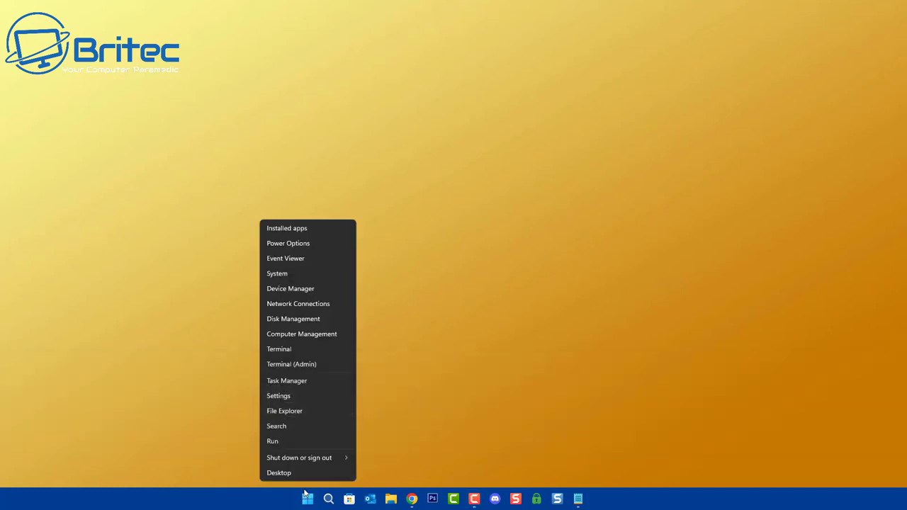
left_click(293, 383)
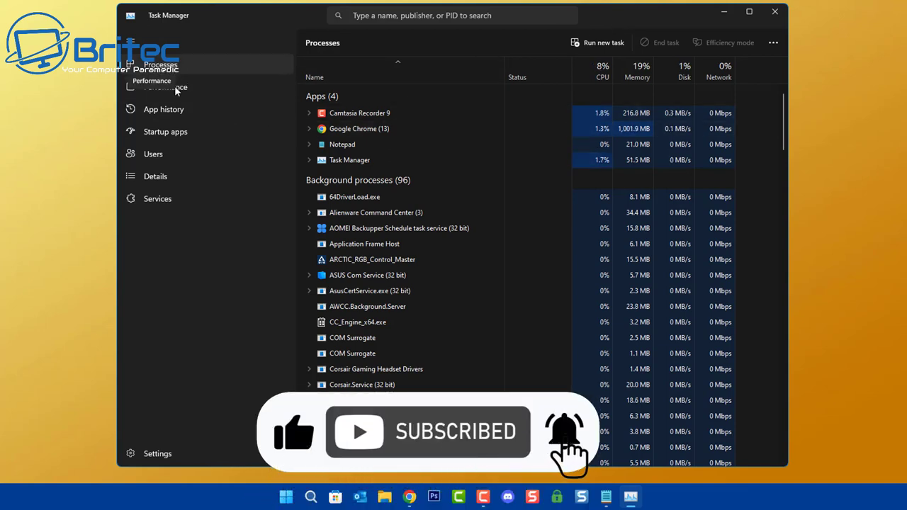
Step: Switch between the Performance and Processes pages, ending on the Performance graphs
left_click(193, 89)
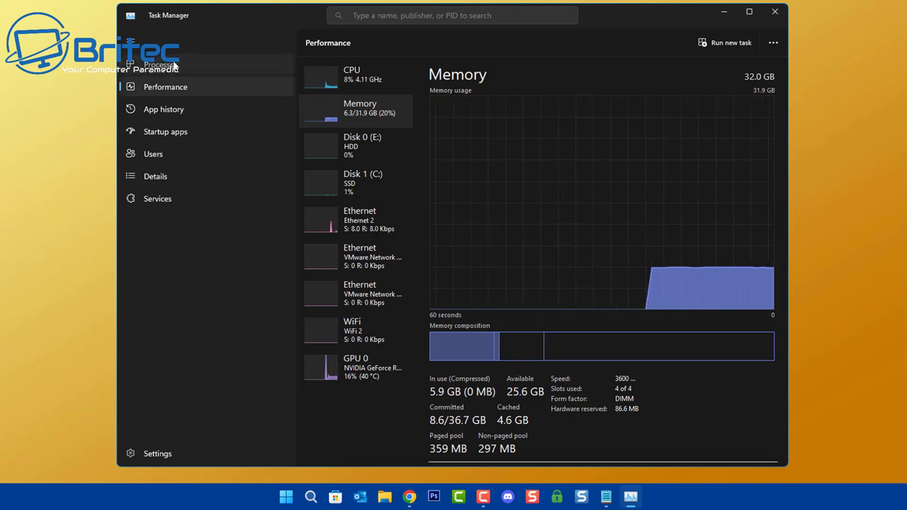
left_click(174, 66)
left_click(175, 81)
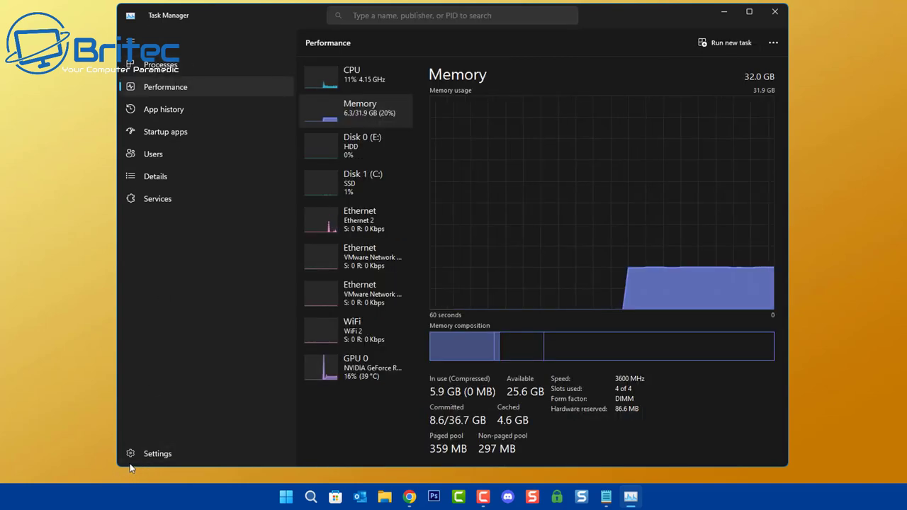
Step: Turn on 'Hide when minimised' in Task Manager settings and minimise the window
left_click(167, 460)
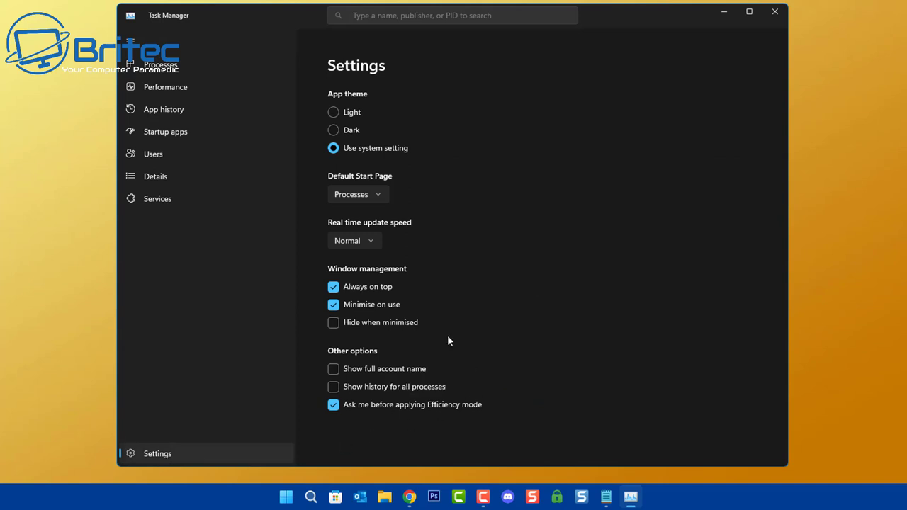
left_click(335, 325)
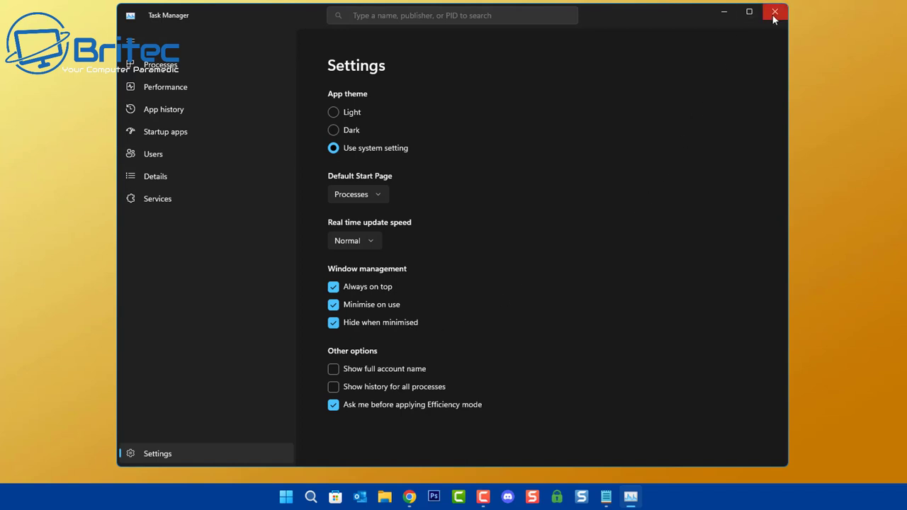
left_click(725, 18)
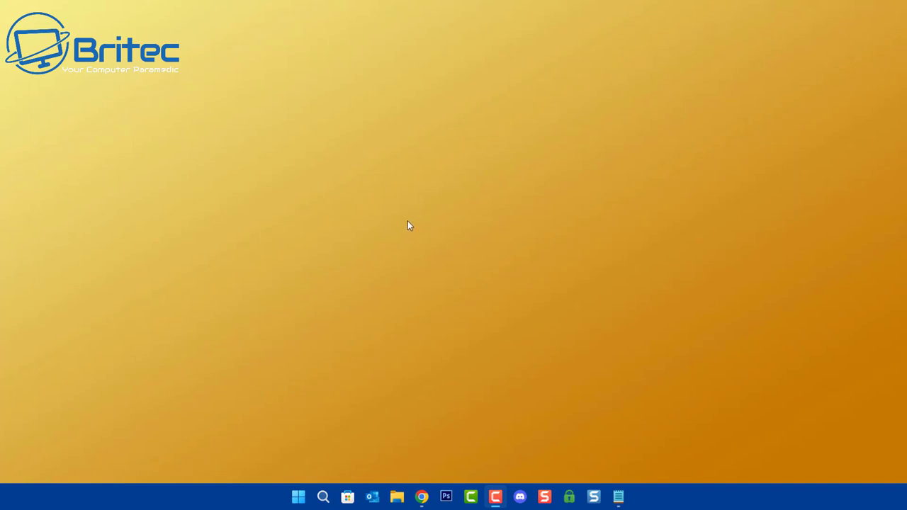
Step: Start Notepad and type 'start /min taskmgr' into a new document
left_click(298, 497)
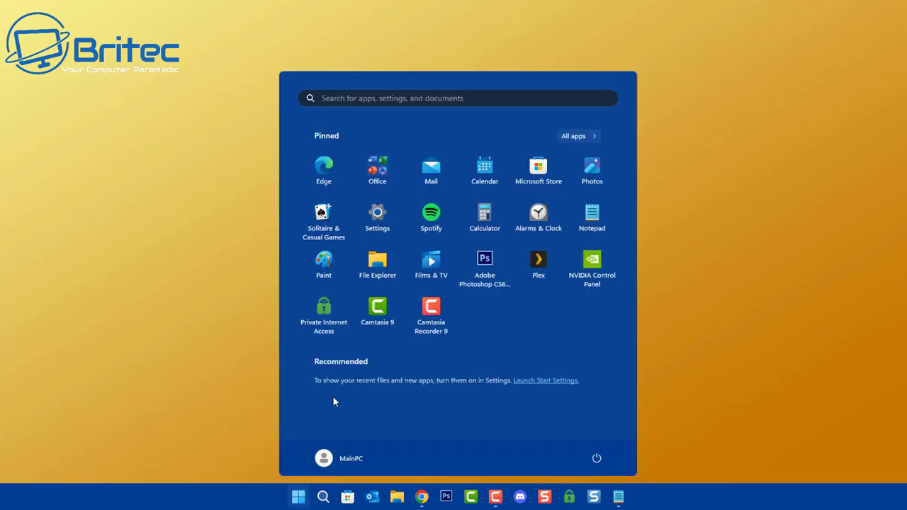
left_click(592, 217)
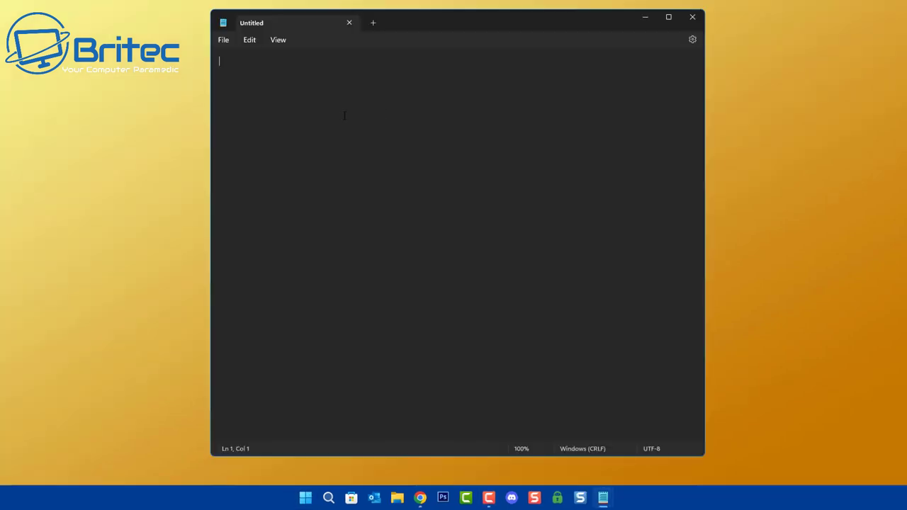
type("start /min taskmgr")
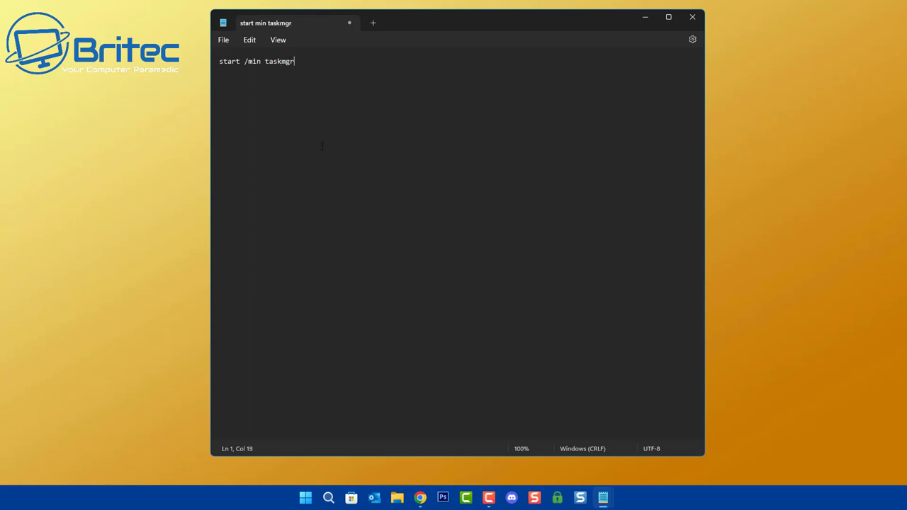
left_click_drag(336, 20, 303, 37)
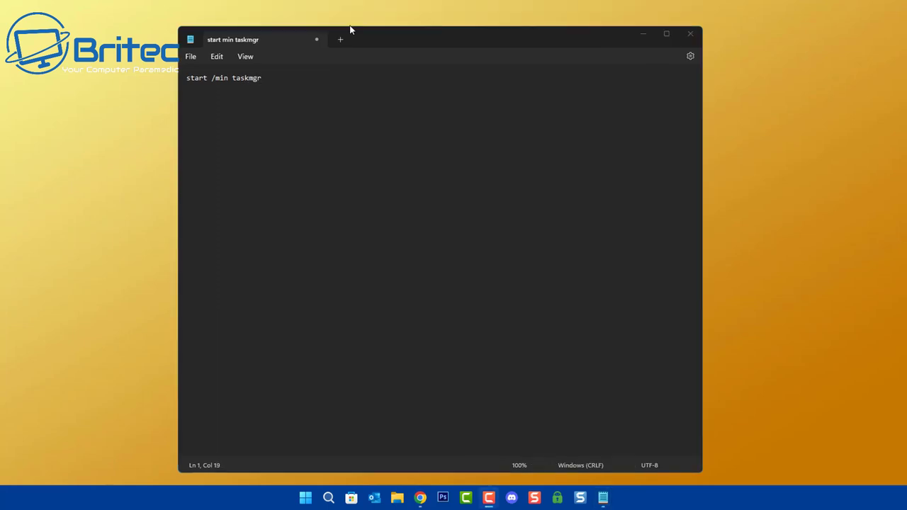
Step: Bring up Save as and browse to Local Disk (C:)
left_click(189, 59)
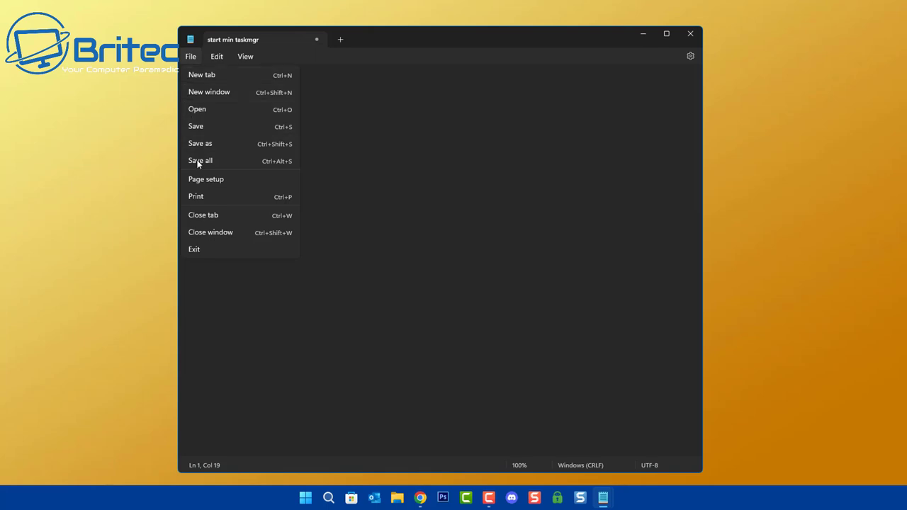
left_click(212, 144)
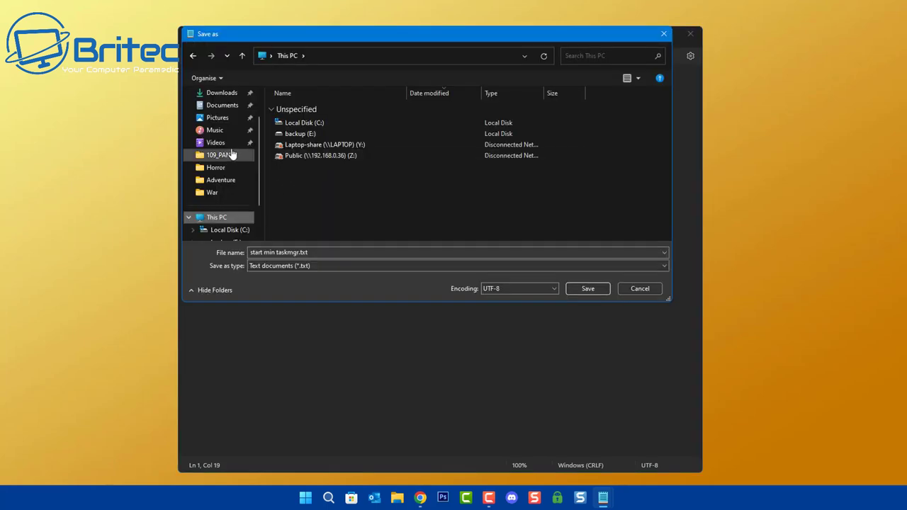
left_click(297, 124)
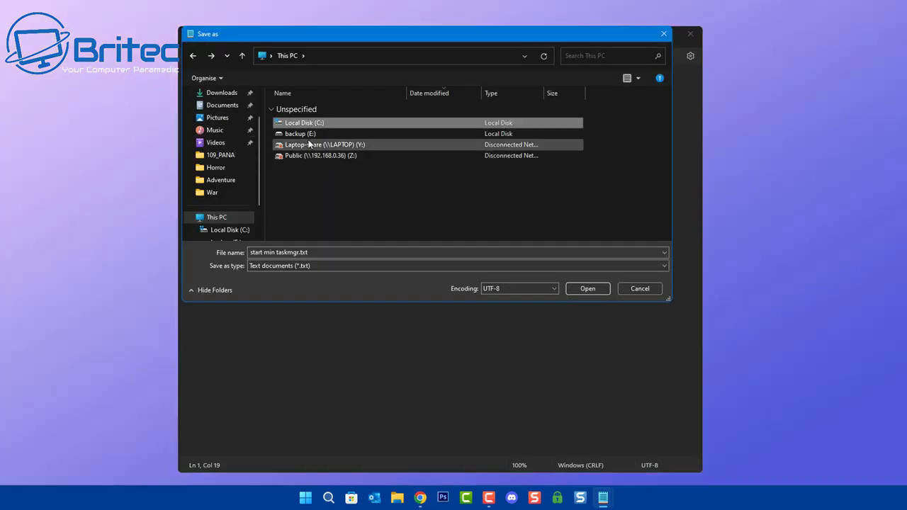
double_click(299, 124)
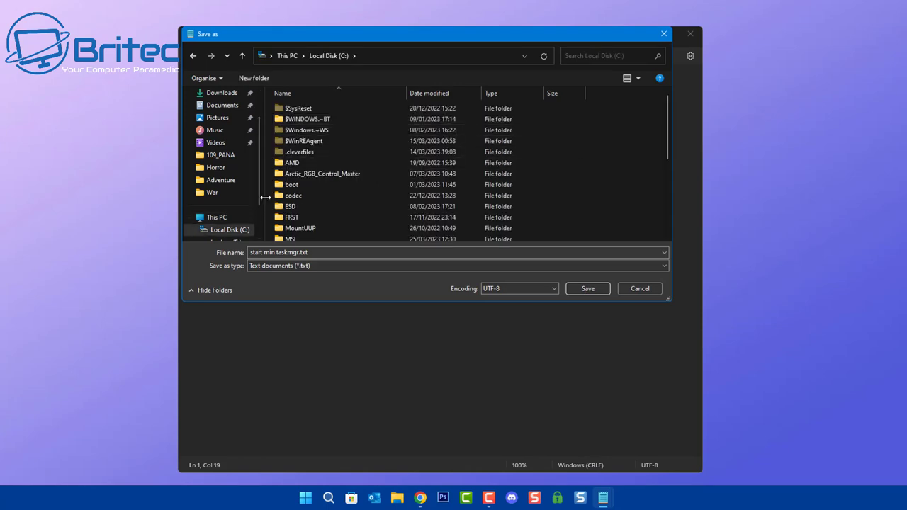
Step: Create a new folder on C: named taskmgr
right_click(272, 205)
mouse_move(423, 374)
left_click(470, 376)
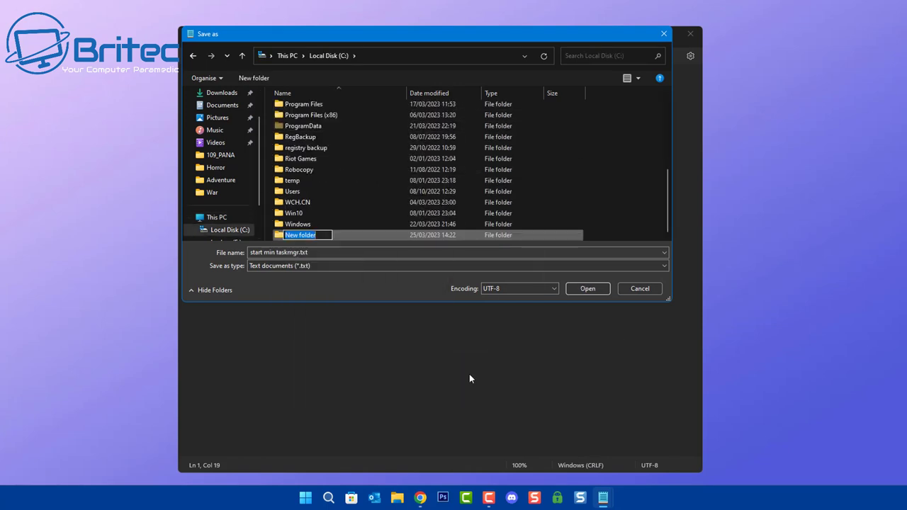
type("tas")
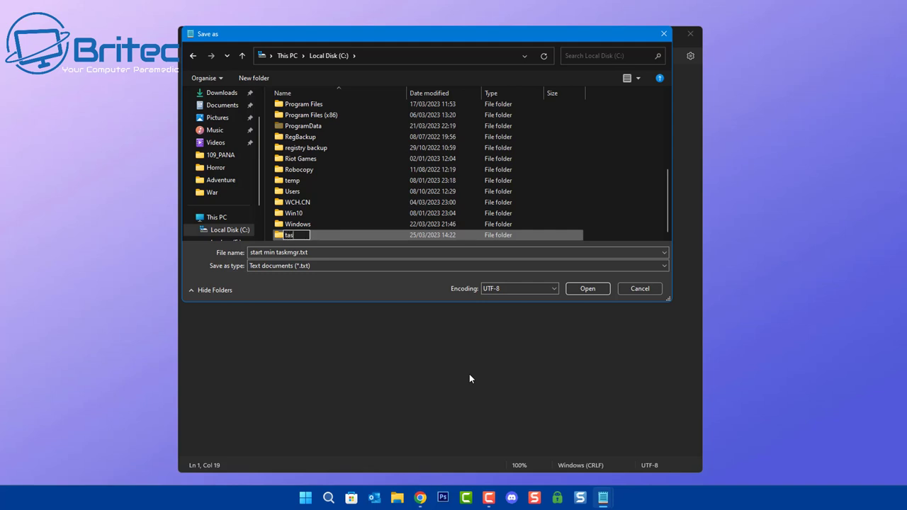
type("kmgr")
Step: Save the script as taskmgr.bat, type All files, inside C:\taskmgr
key("Return")
double_click(345, 236)
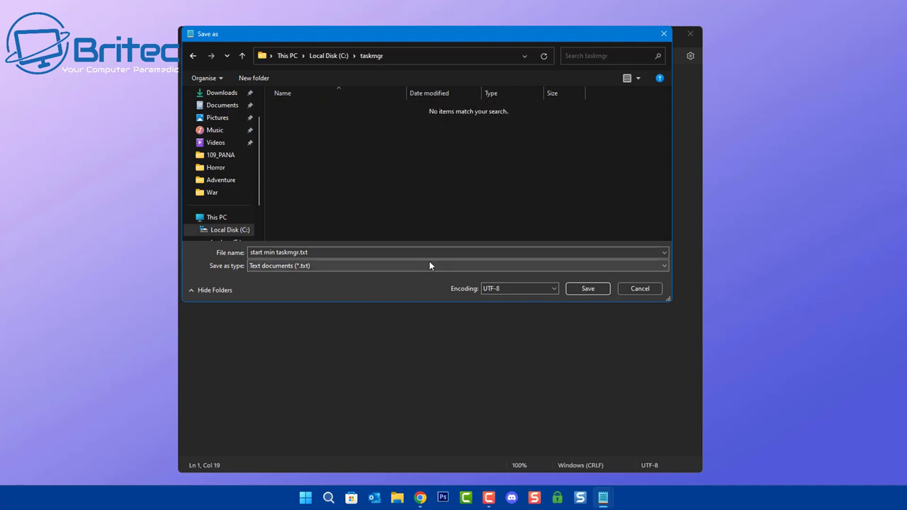
left_click(329, 266)
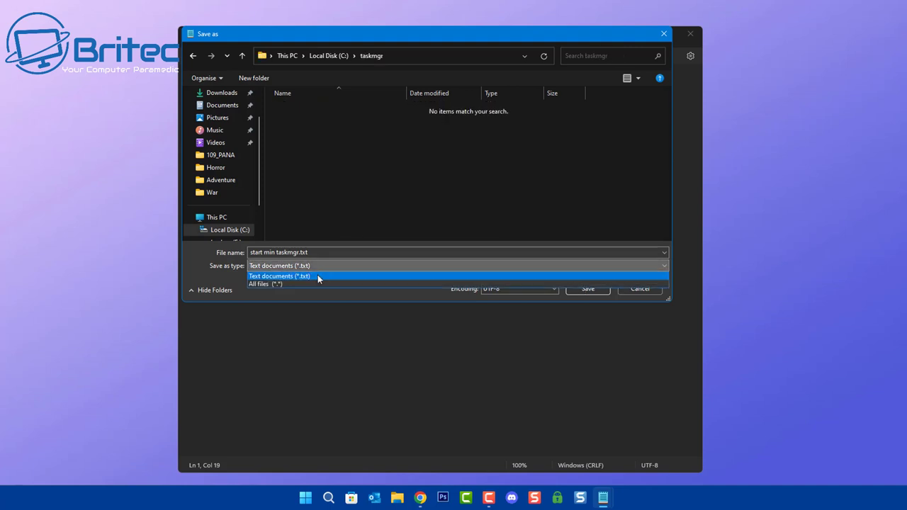
left_click(312, 281)
left_click(314, 252)
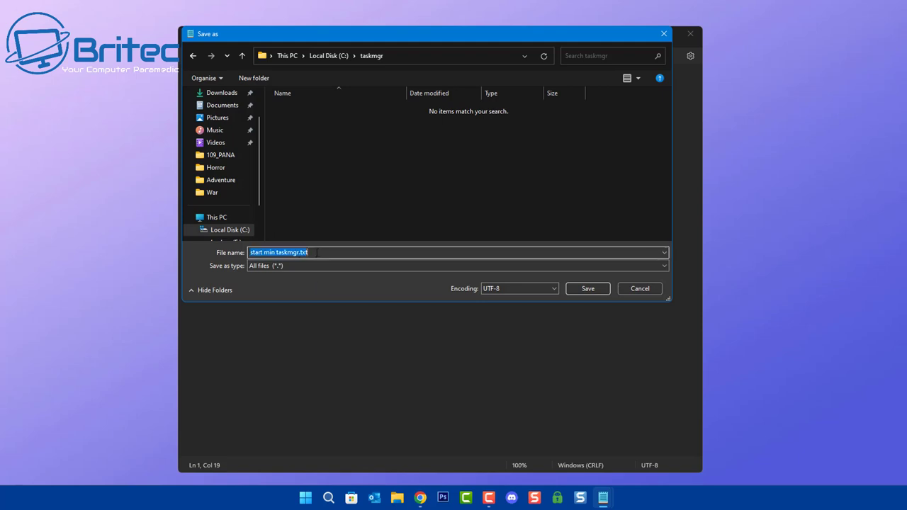
left_click(277, 253)
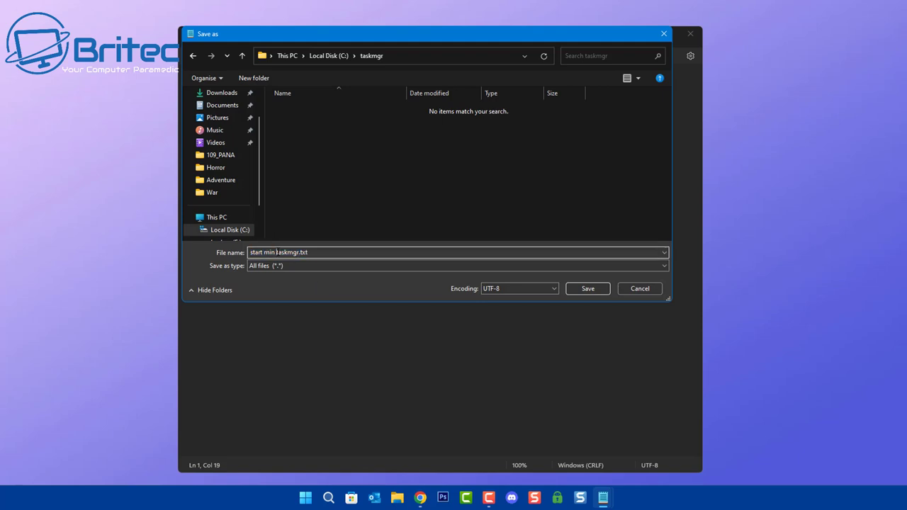
key("BackSpace")
key("BackSpace")
key("BackSpace")
key("BackSpace")
key("BackSpace")
key("BackSpace")
key("BackSpace")
key("BackSpace")
key("BackSpace")
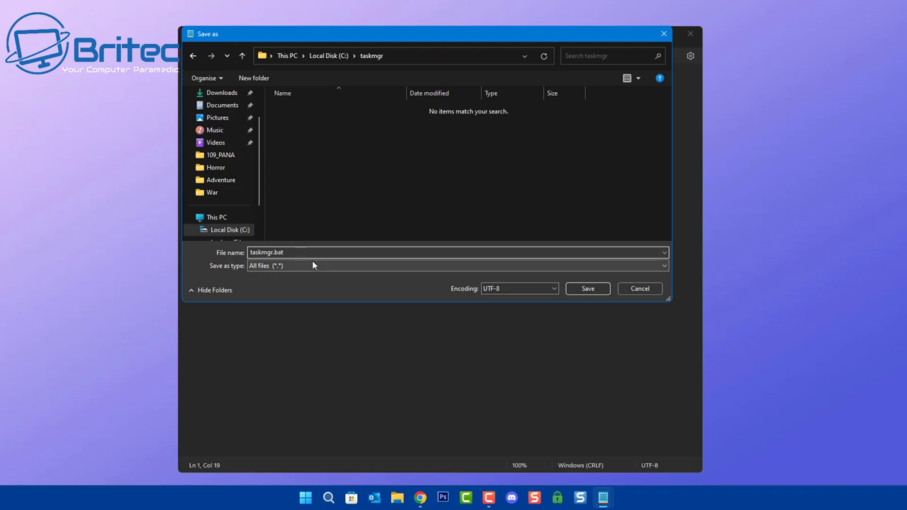
left_click(587, 288)
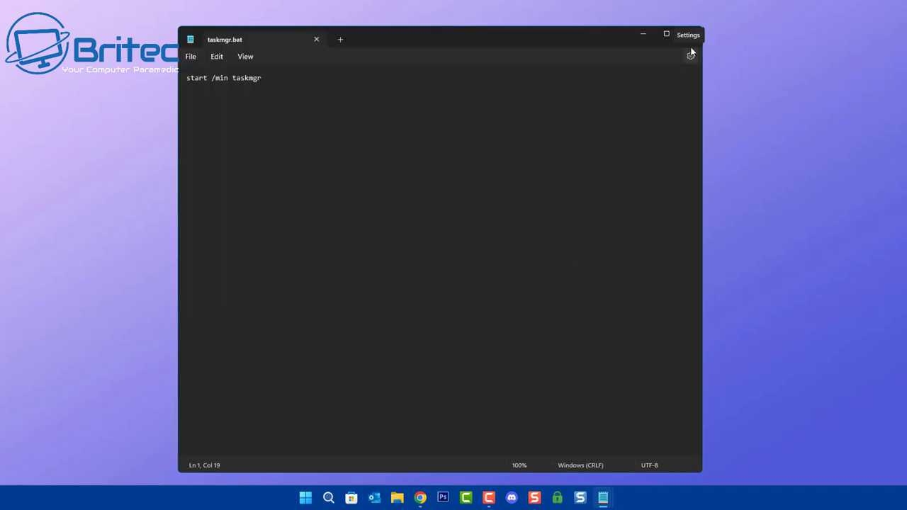
Step: Close Notepad and confirm in File Explorer that taskmgr.bat is in C:\taskmgr
left_click(680, 41)
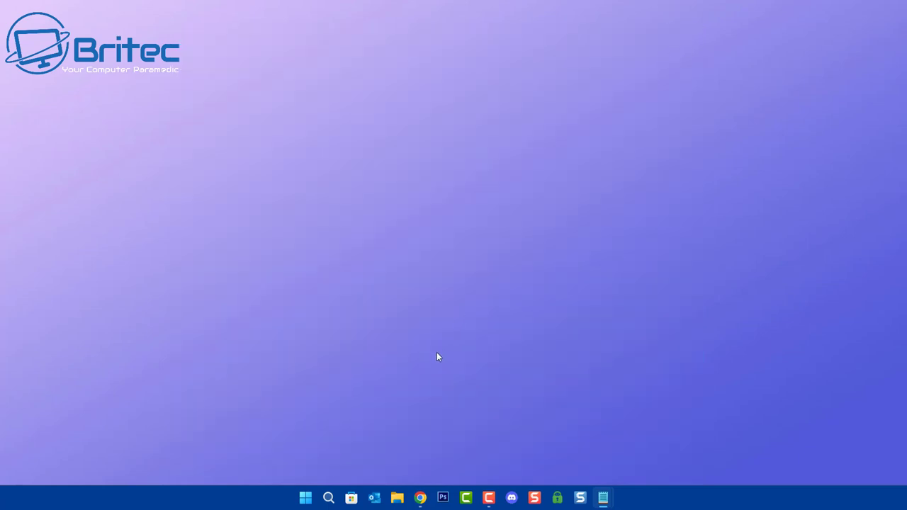
left_click(397, 498)
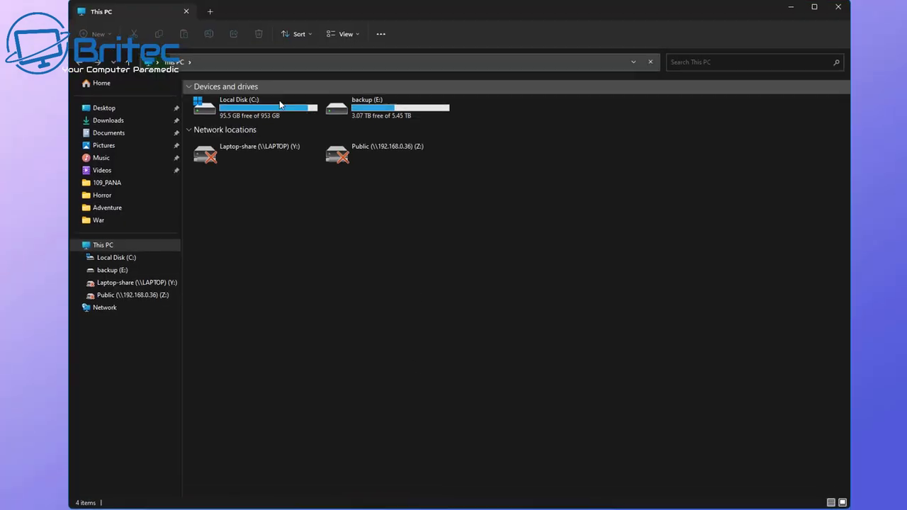
scroll(497, 234, "down", 2)
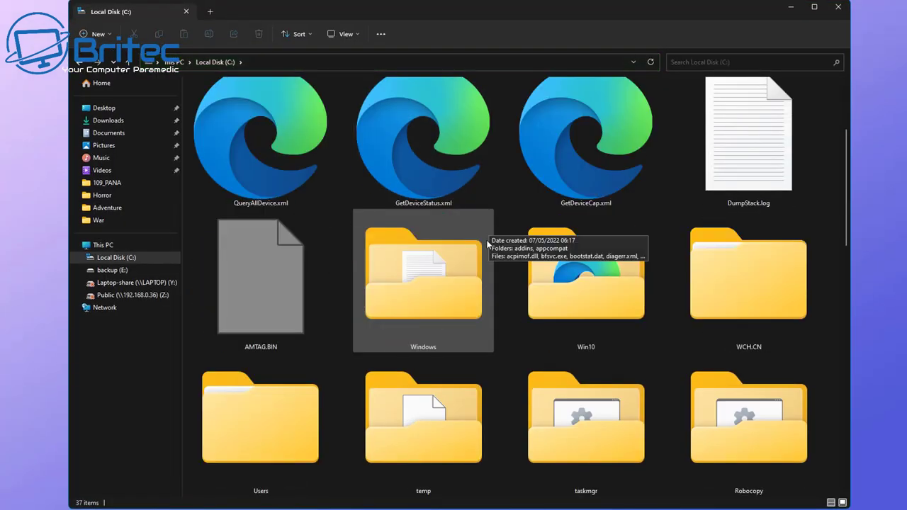
scroll(600, 376, "down", 6)
scroll(599, 354, "up", 3)
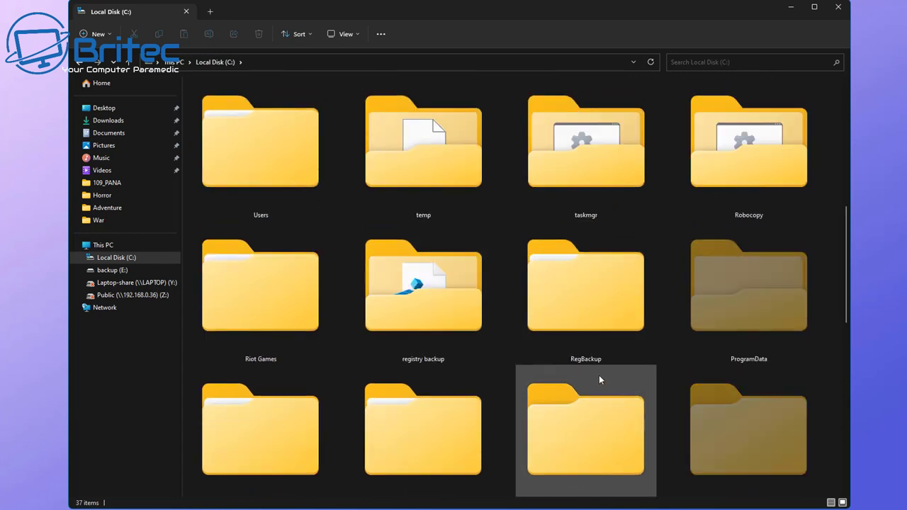
double_click(580, 184)
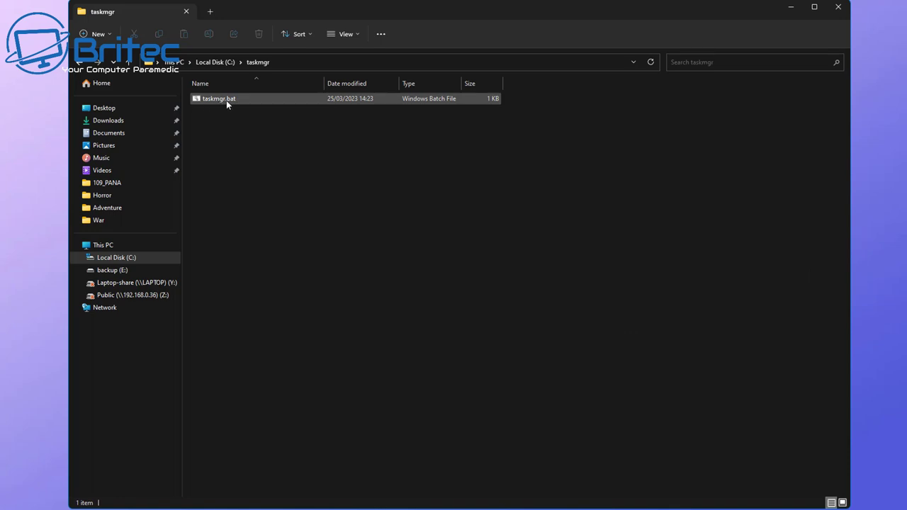
left_click(837, 8)
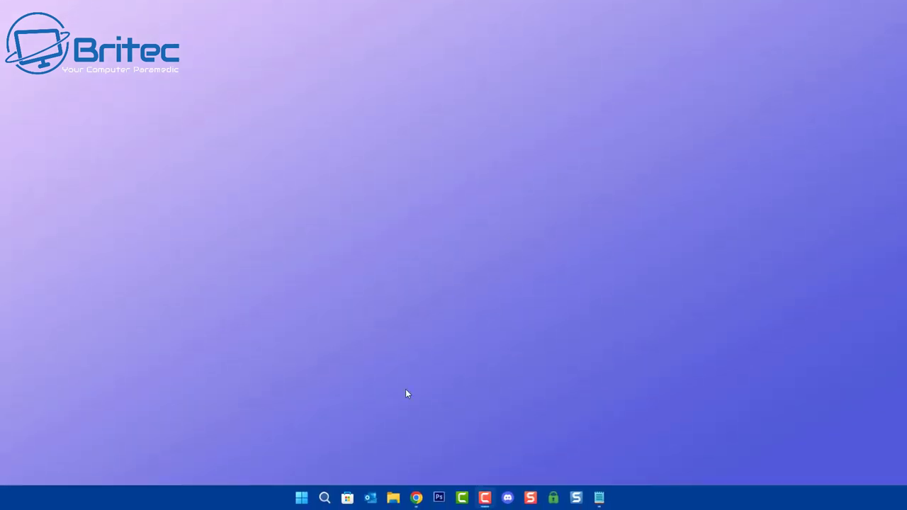
Step: Search for 'task' and launch Task Scheduler
left_click(301, 497)
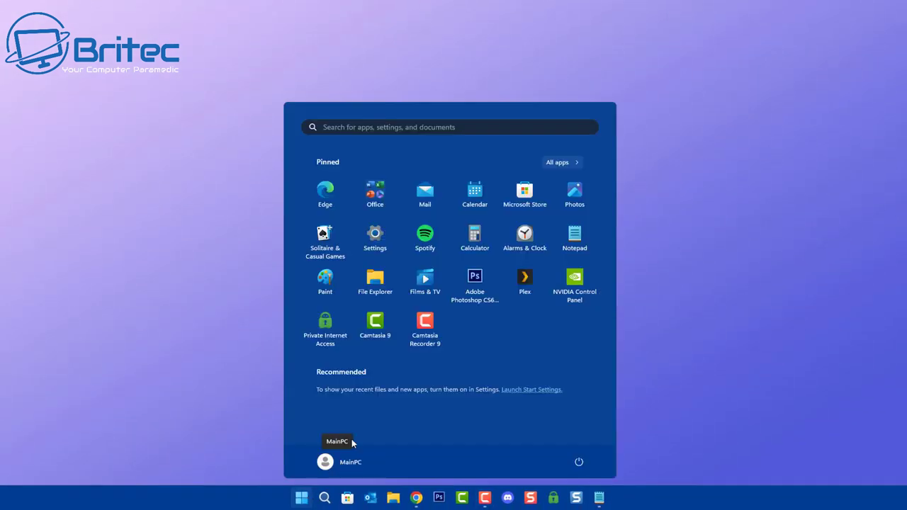
type("task")
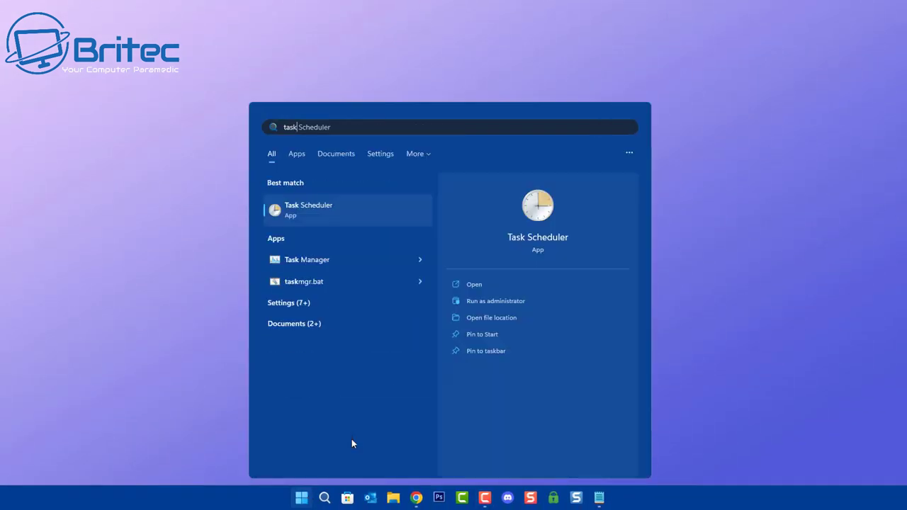
left_click(317, 206)
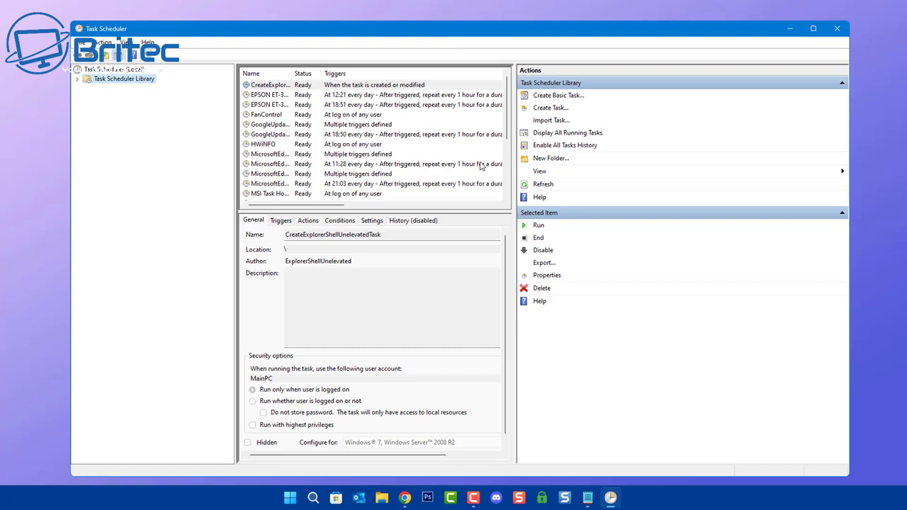
Step: Create basic task taskmgr, triggered When I log on, with action Start a program
left_click(551, 98)
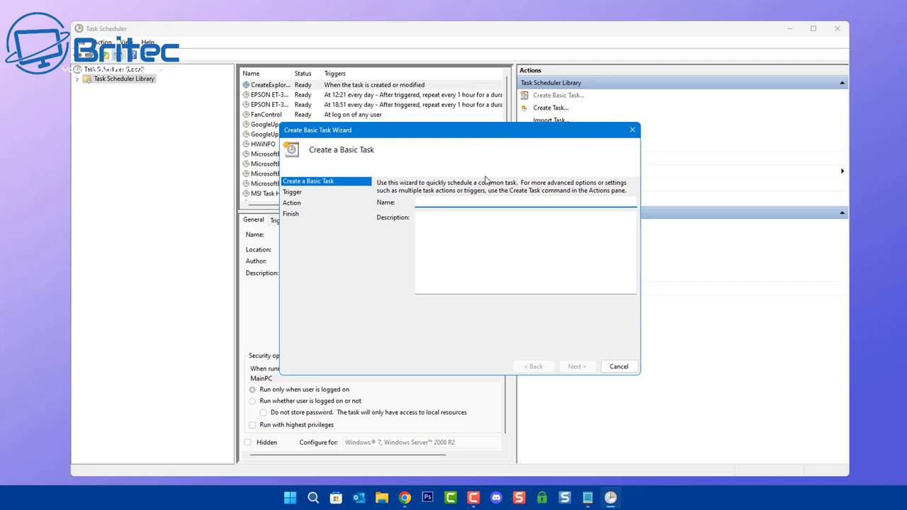
type("taskmgr")
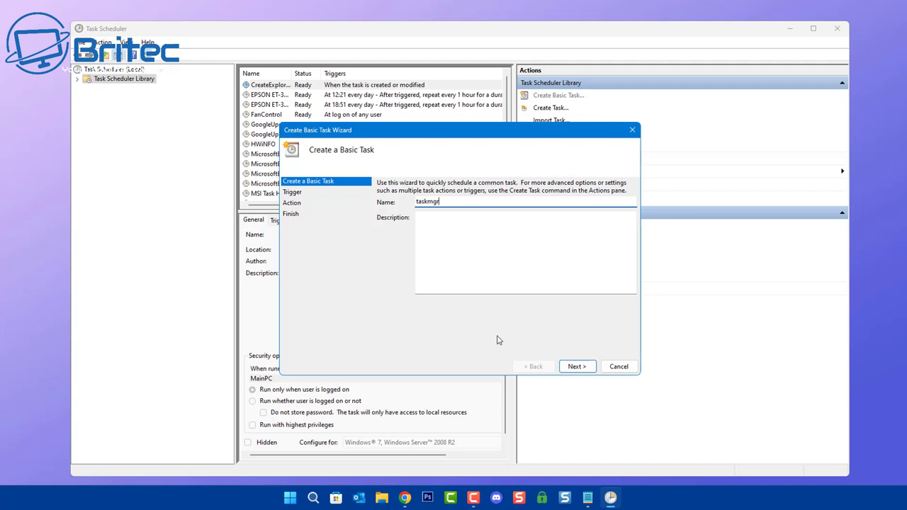
left_click(576, 369)
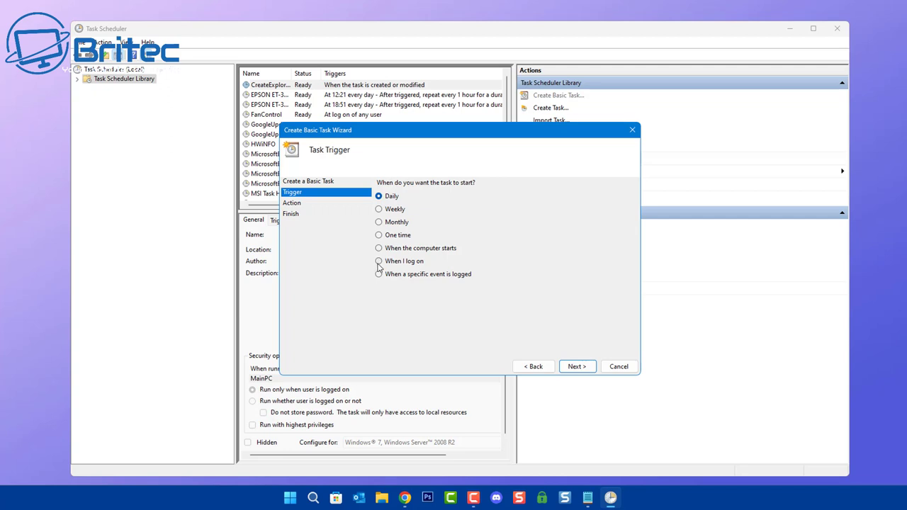
left_click(380, 264)
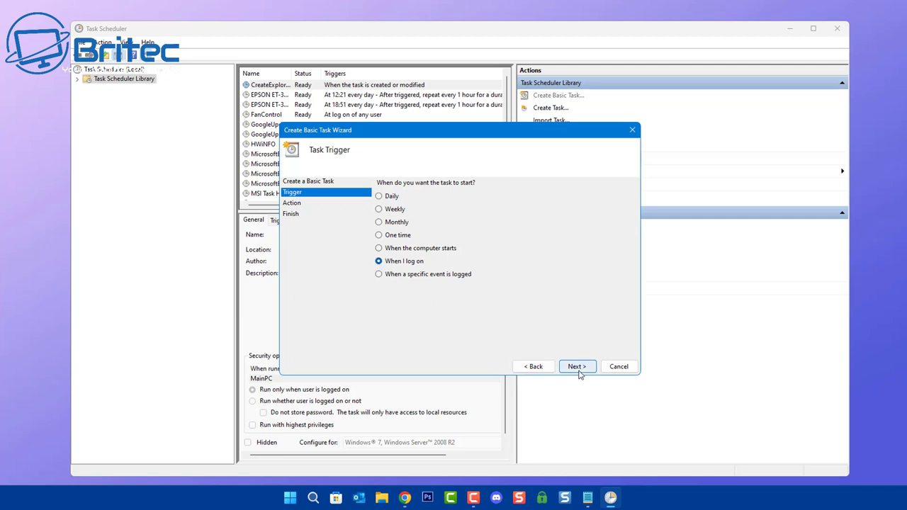
left_click(577, 369)
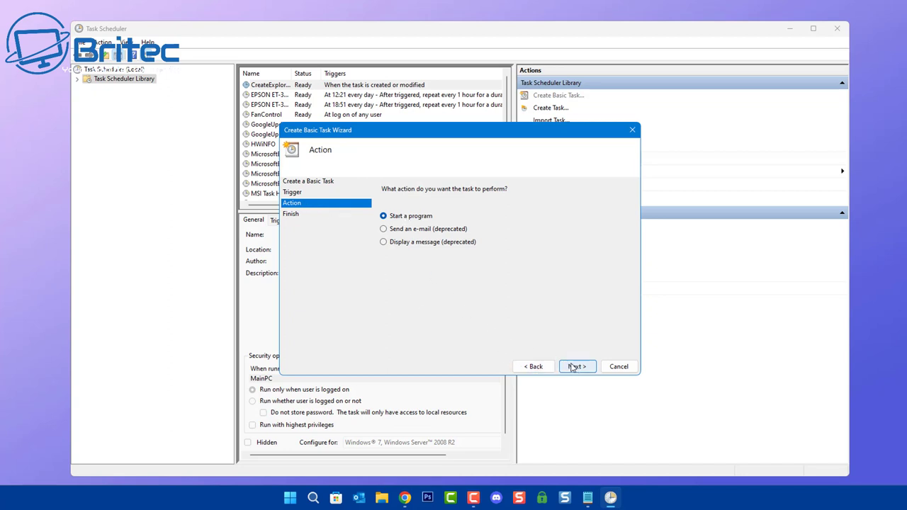
left_click(577, 367)
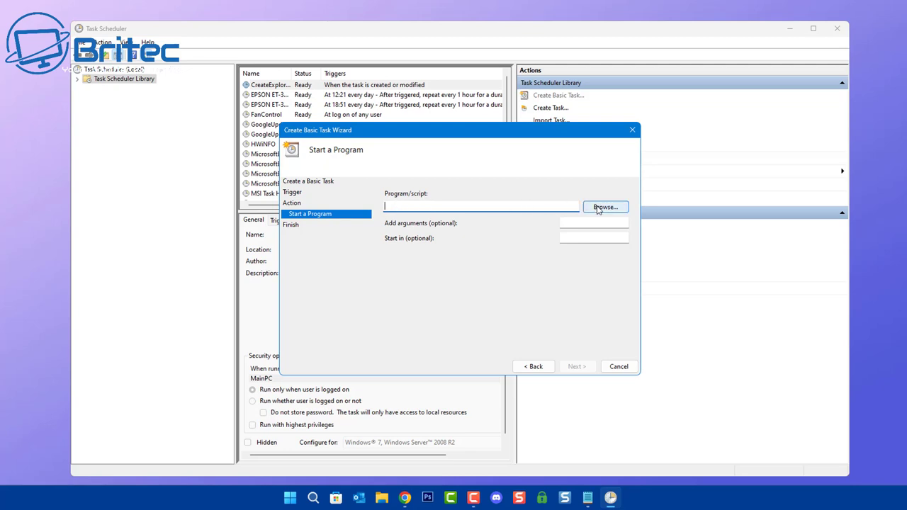
left_click(595, 207)
Step: Choose C:\taskmgr\taskmgr.bat as the program and advance to the Summary page
left_click_drag(549, 163, 479, 137)
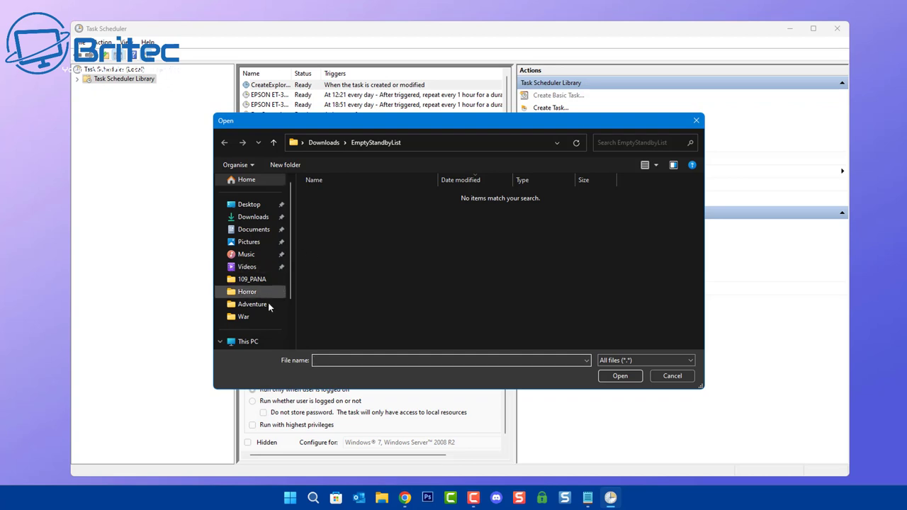
left_click(252, 342)
double_click(382, 217)
scroll(348, 284, "down", 2)
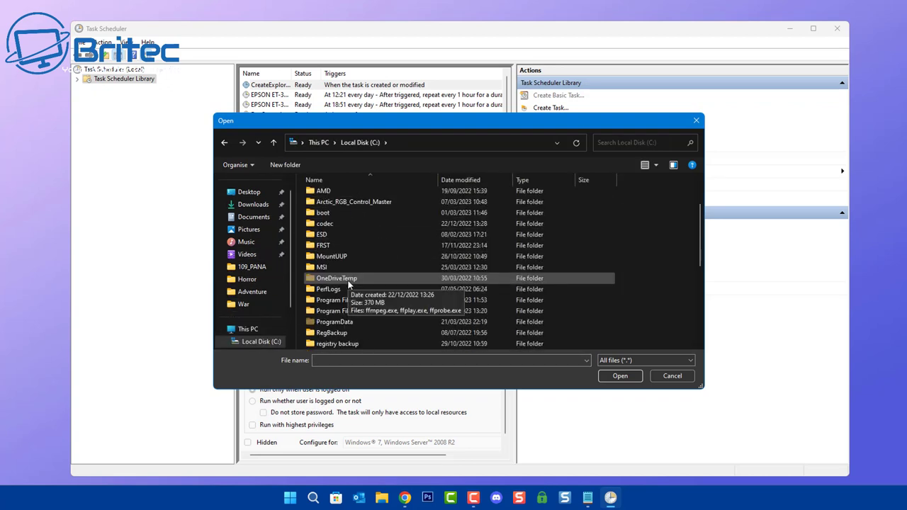
scroll(367, 282, "down", 4)
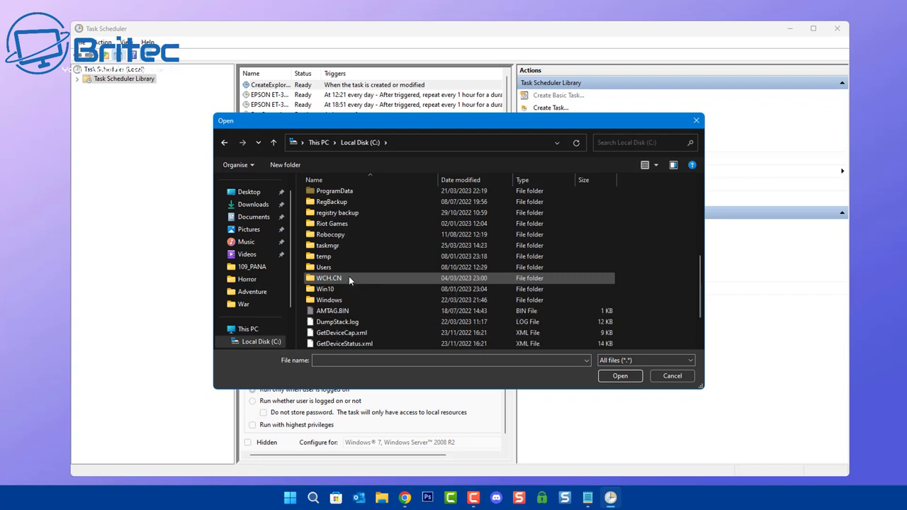
double_click(340, 246)
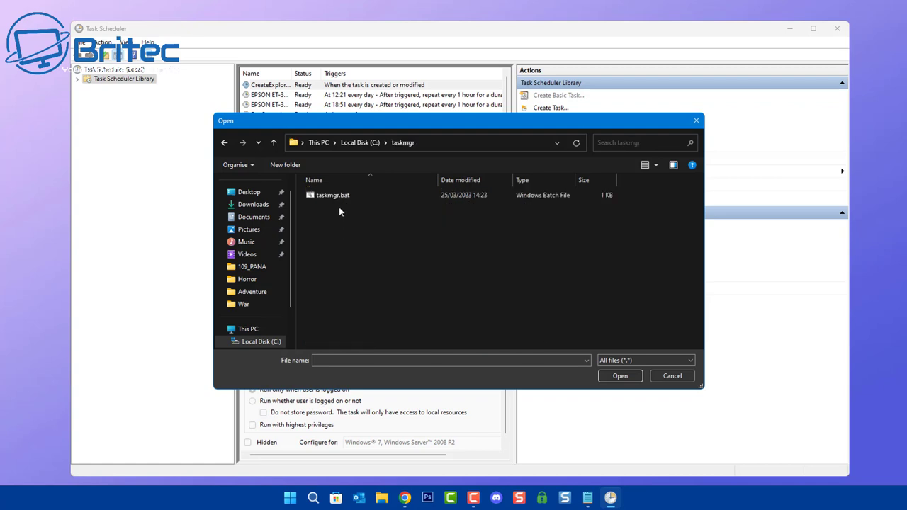
left_click(339, 198)
left_click(618, 378)
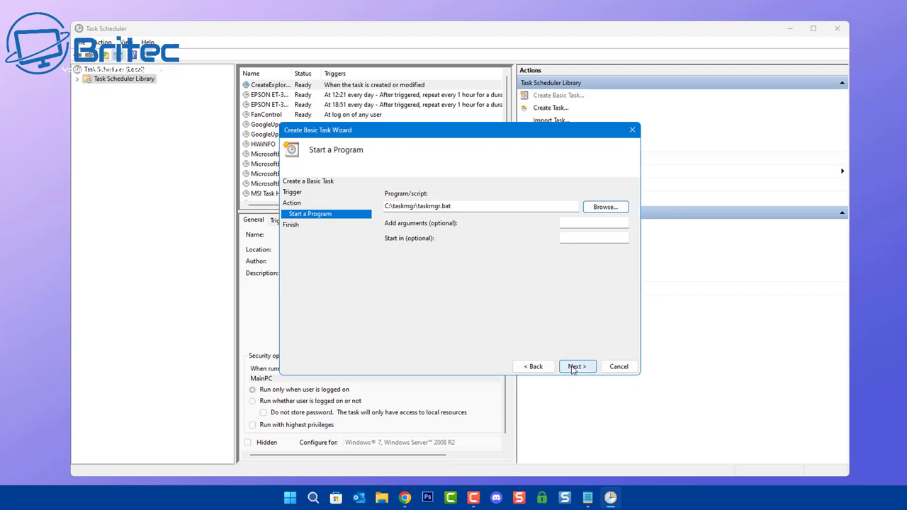
left_click(575, 367)
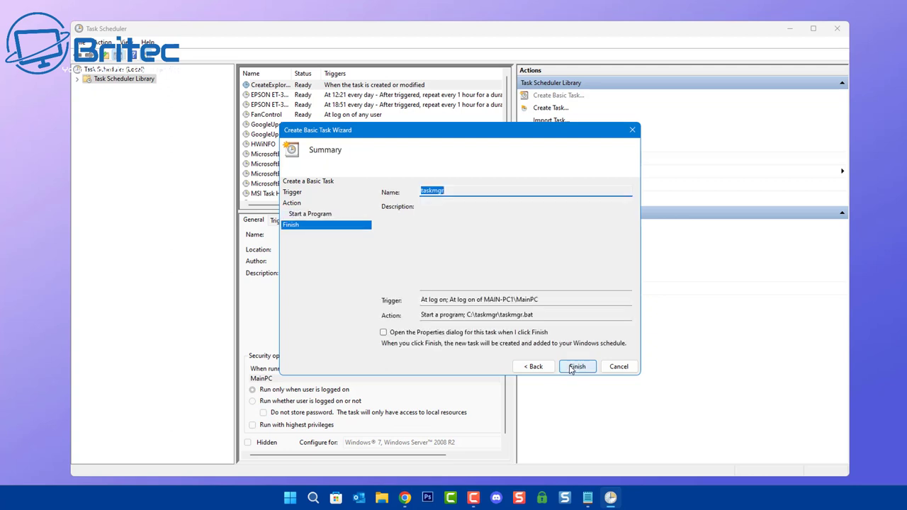
Step: Finish the wizard and open the taskmgr task's Properties, moving the dialog fully on screen
left_click(575, 366)
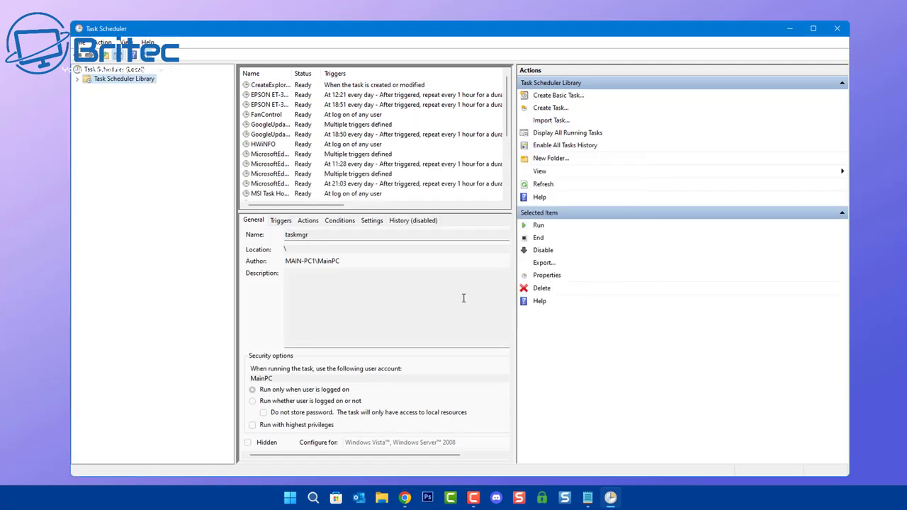
scroll(505, 106, "down", 4)
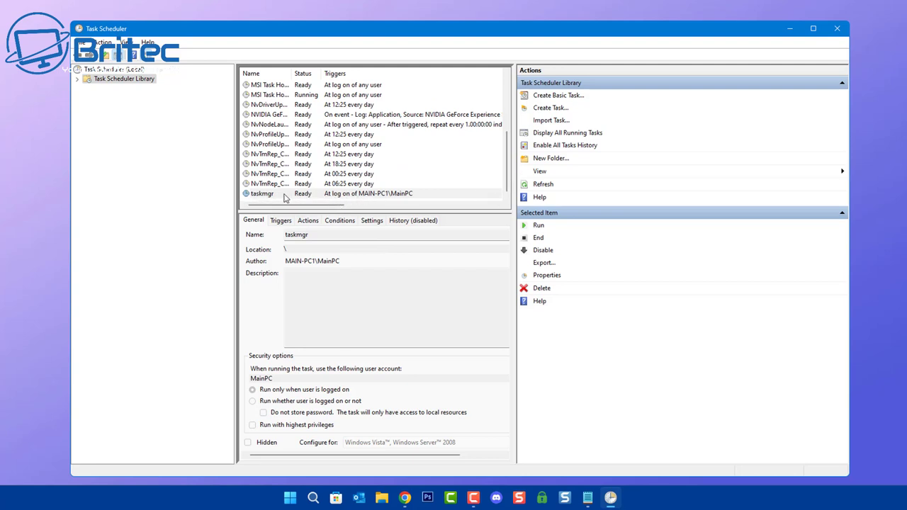
left_click(316, 195)
double_click(316, 196)
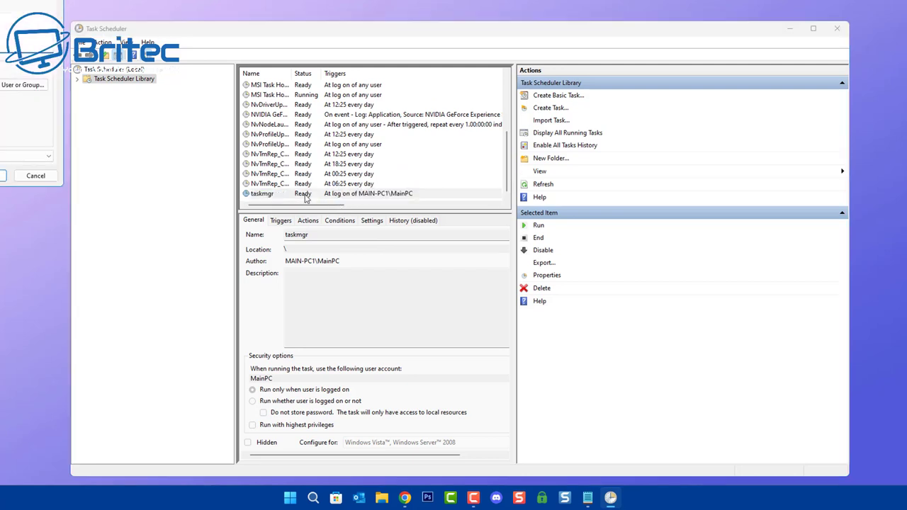
key("alt+space")
key("m")
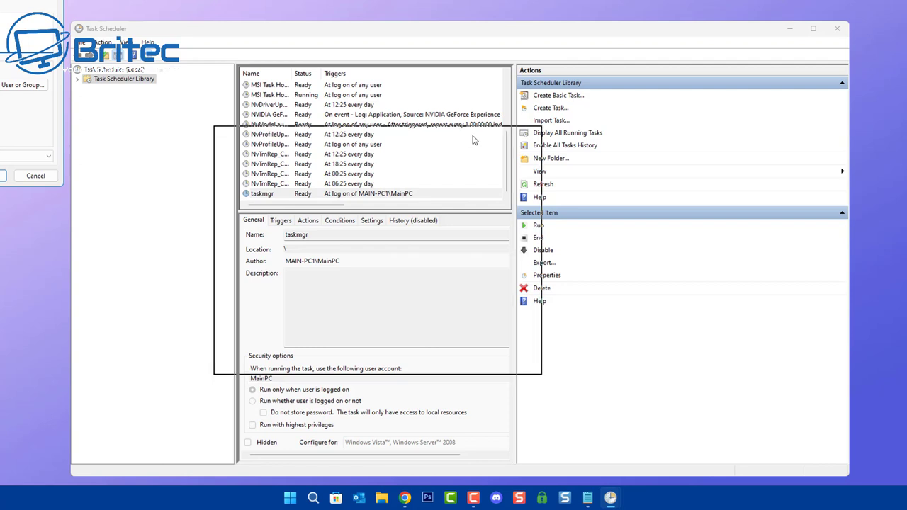
left_click(472, 137)
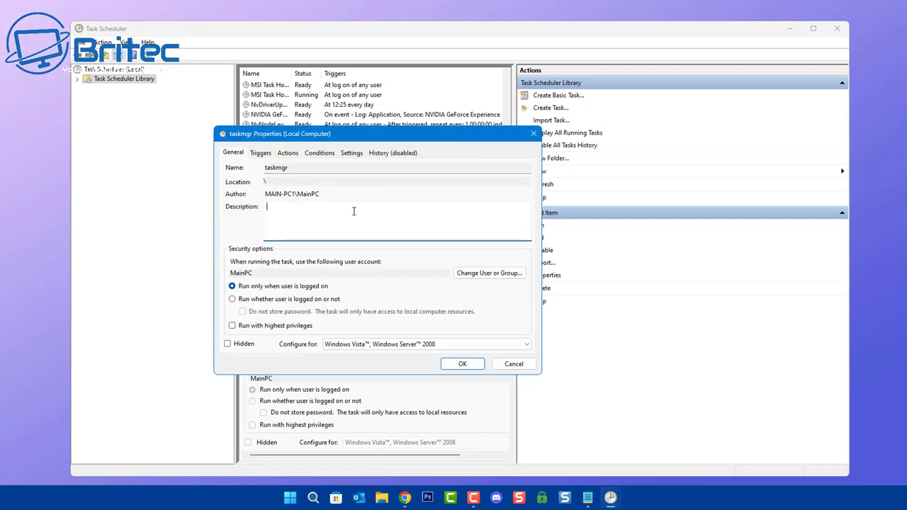
Step: Tick Run with highest privileges and set Configure for to Windows 10
left_click(232, 326)
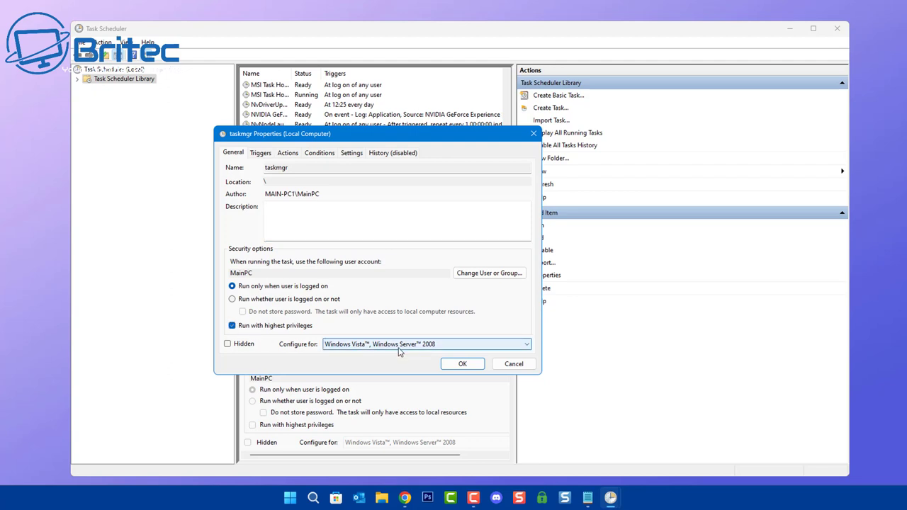
left_click(514, 349)
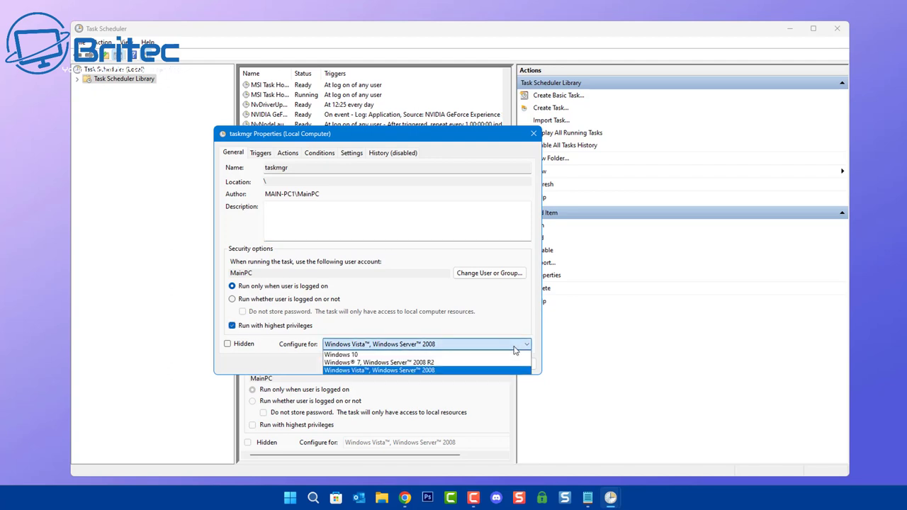
left_click(426, 355)
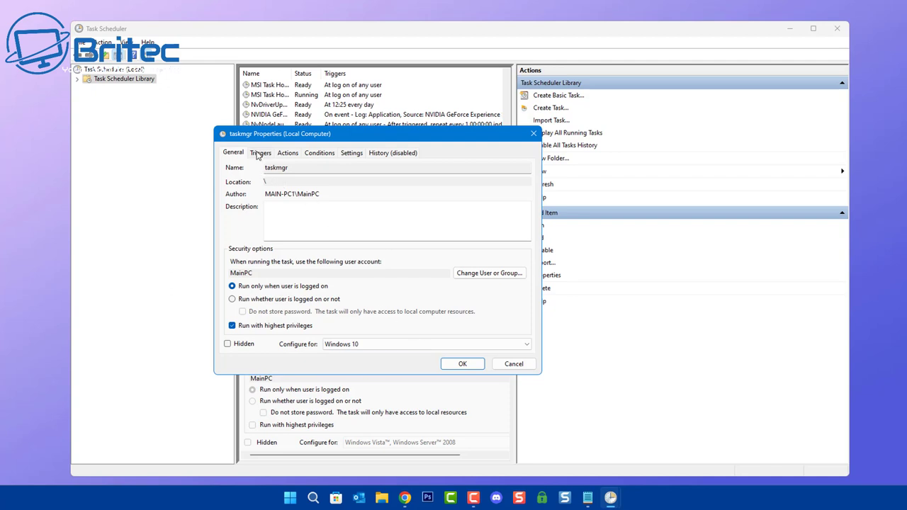
Step: Review the Triggers, Actions, Conditions, Settings and History tabs, then save with OK
left_click(259, 153)
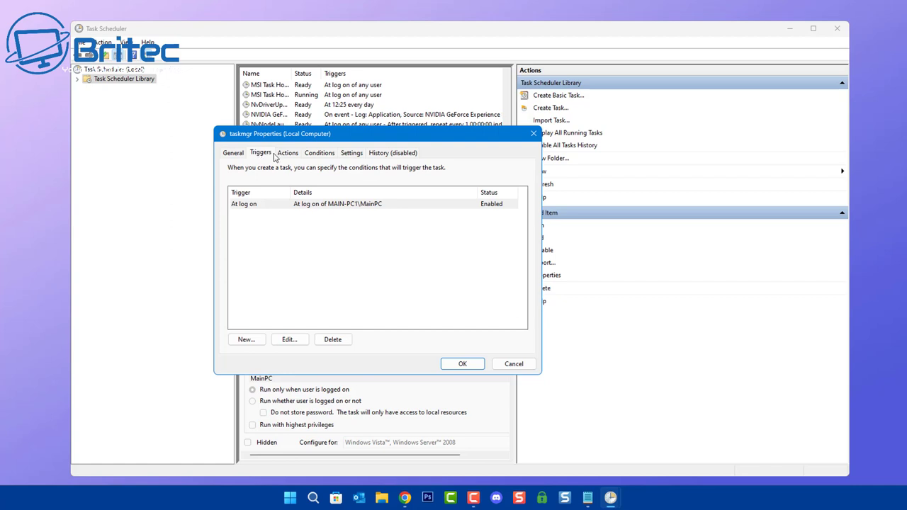
left_click(286, 154)
left_click(321, 156)
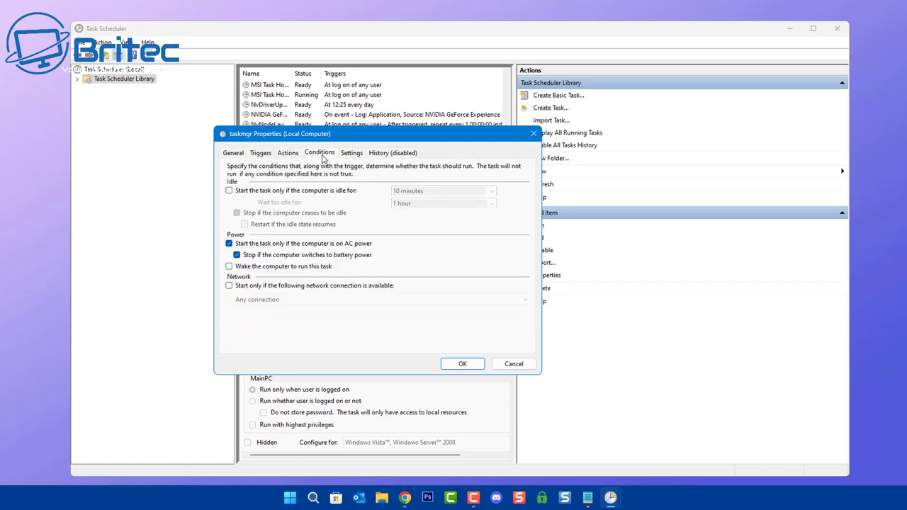
left_click(351, 154)
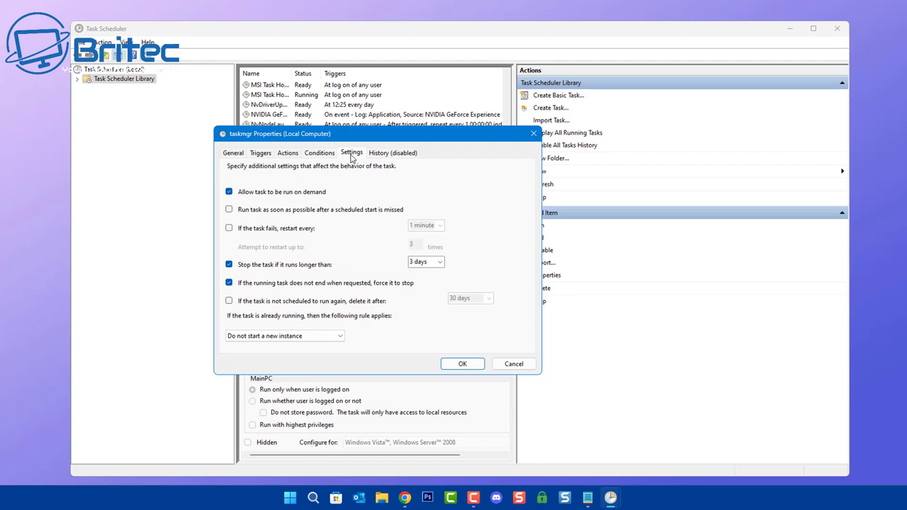
left_click(376, 155)
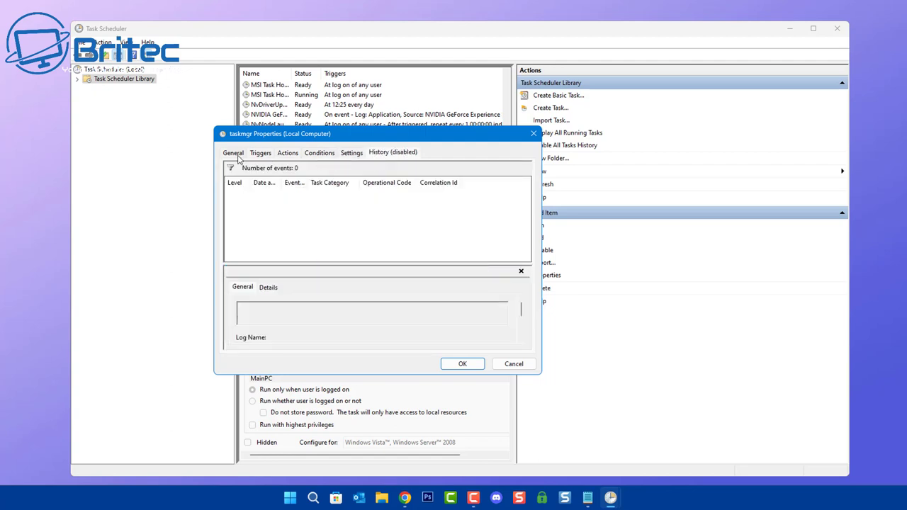
left_click(238, 156)
left_click(462, 365)
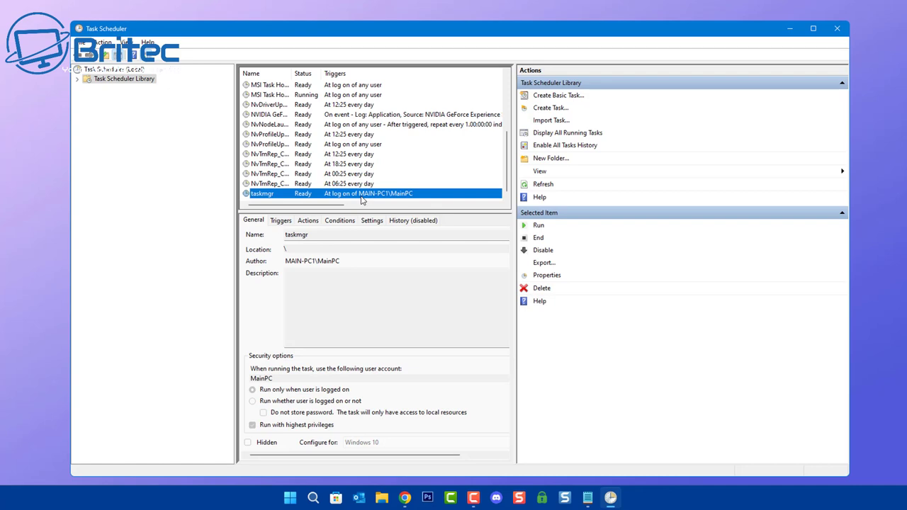
Step: Close Task Scheduler and restart Windows from the Start menu's power options
left_click(837, 30)
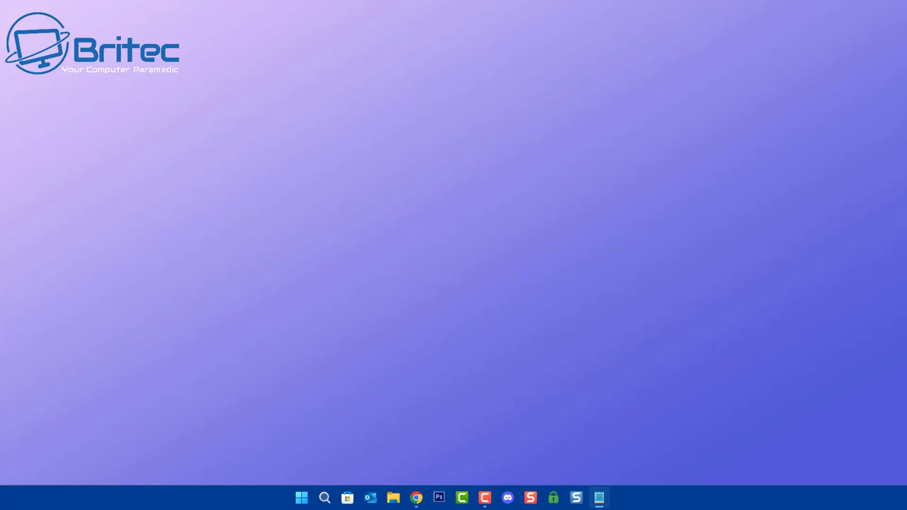
key("super")
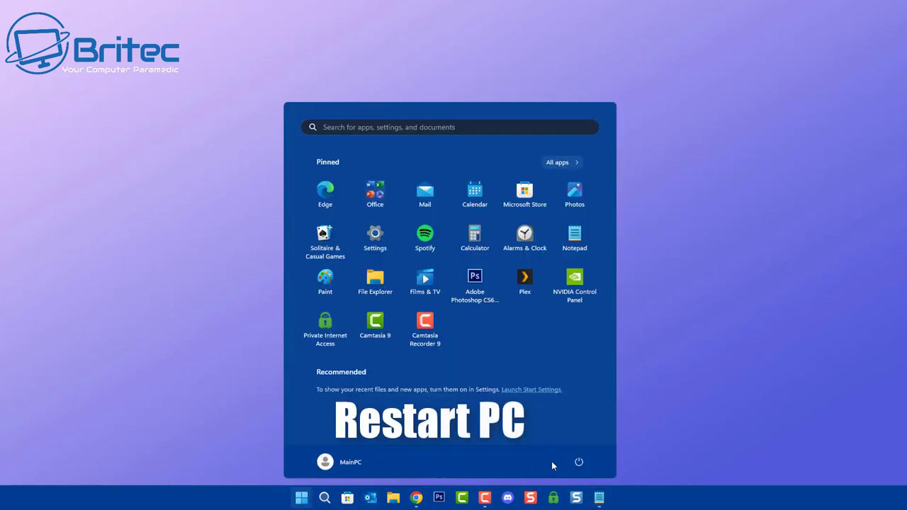
left_click(576, 462)
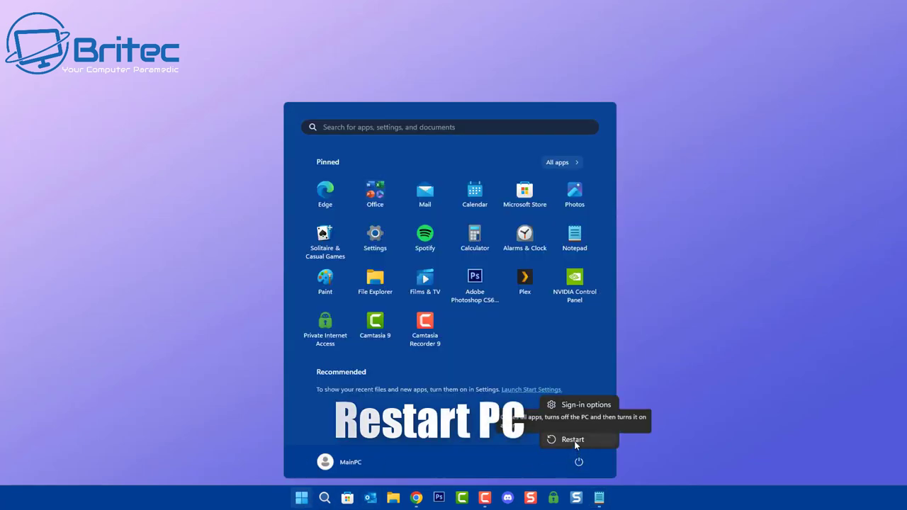
left_click(573, 441)
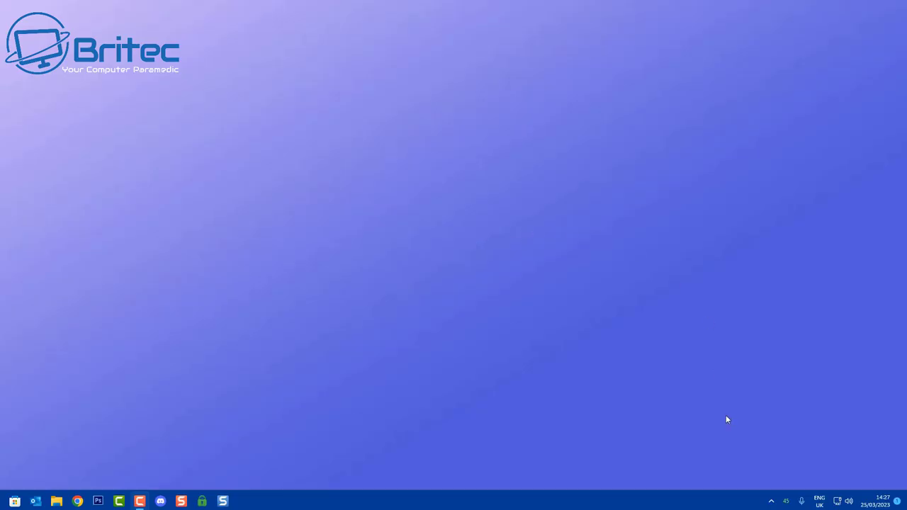
Step: Move the Task Manager usage icon from the hidden-icons overflow into the visible taskbar tray
left_click(771, 501)
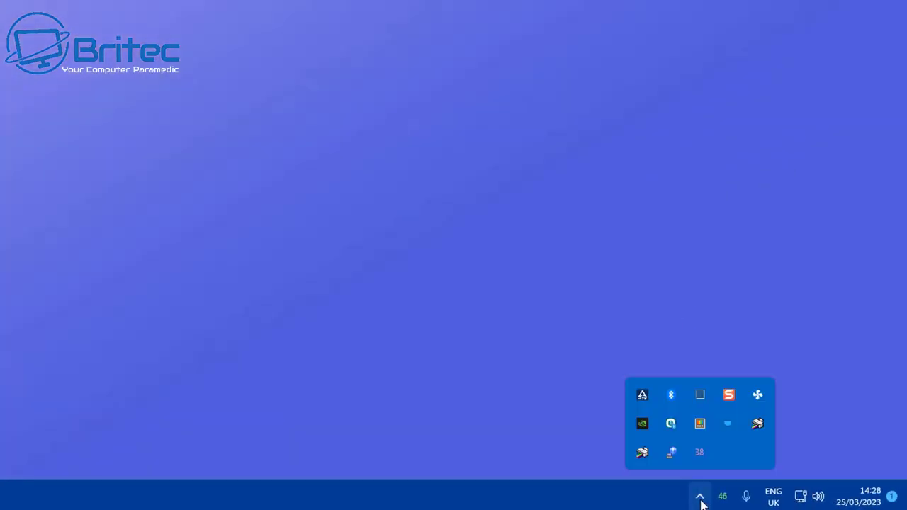
left_click_drag(702, 395, 688, 490)
left_click_drag(590, 482, 638, 498)
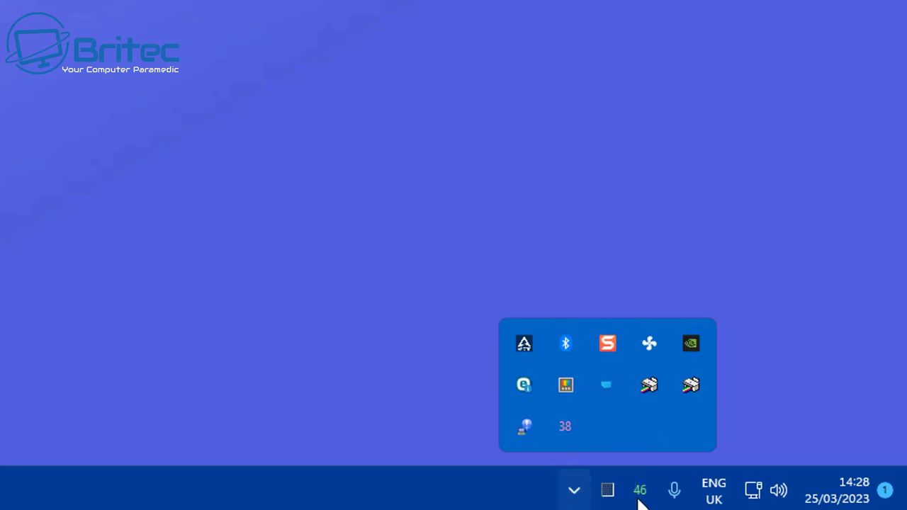
left_click(376, 410)
mouse_move(611, 495)
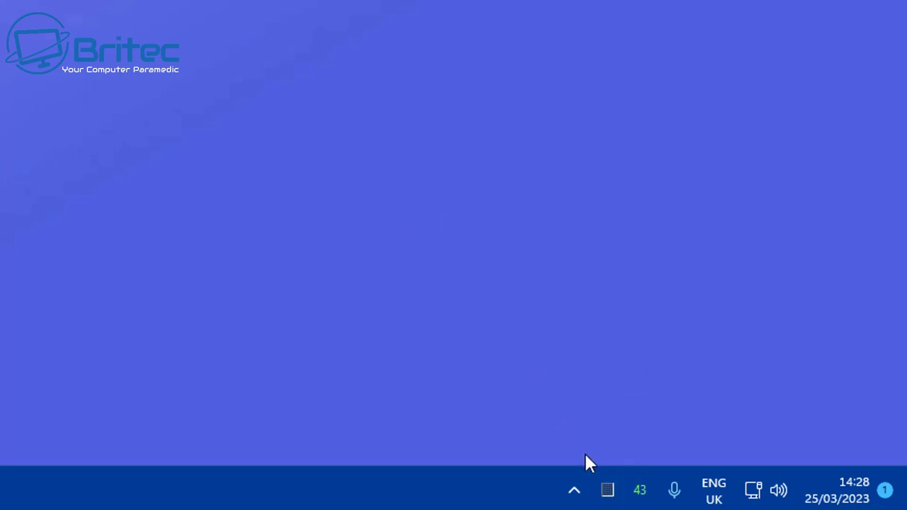
mouse_move(637, 488)
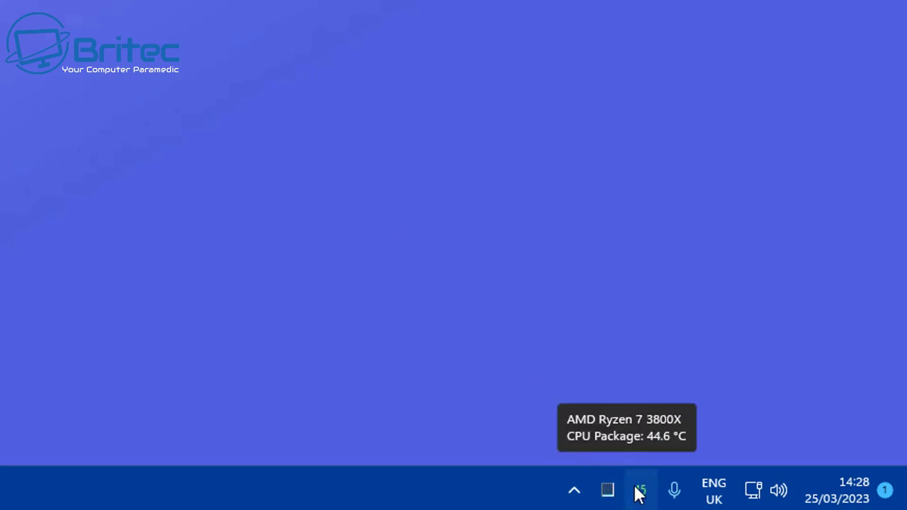